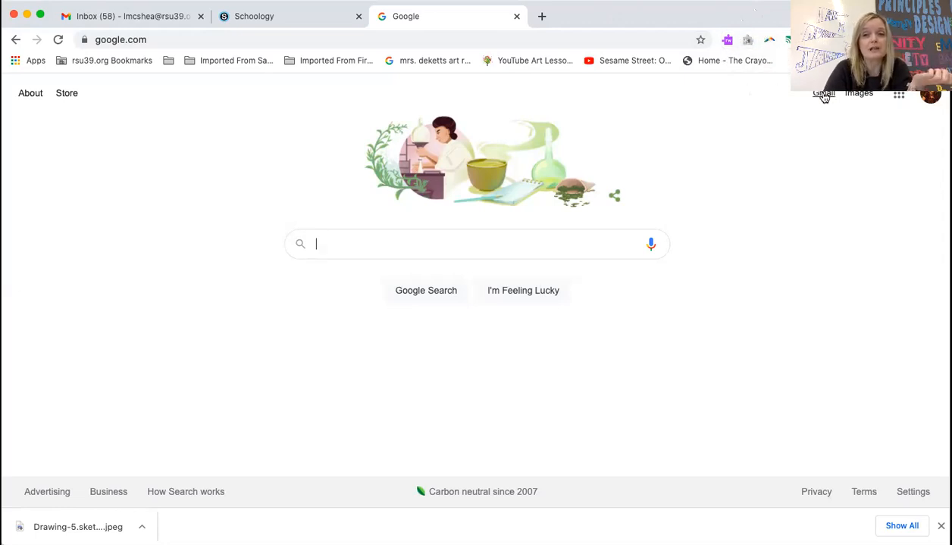
Open Google Drive's My Drive from the Google apps grid and bring up the New menu
left_click(898, 93)
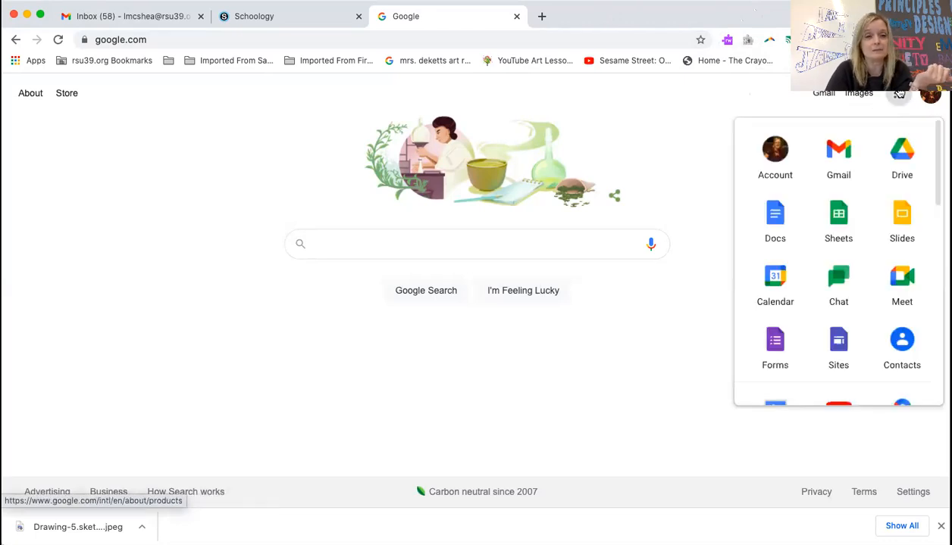
left_click(902, 154)
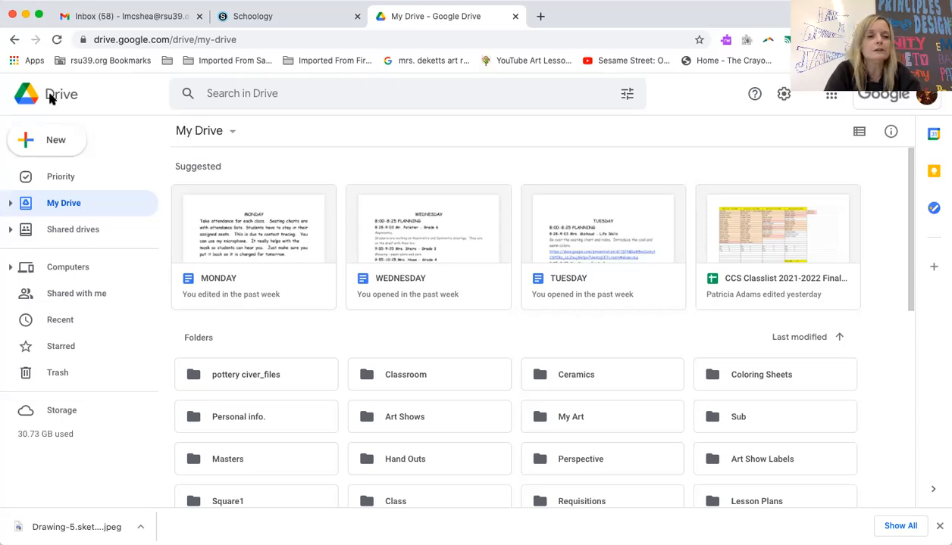
left_click(46, 142)
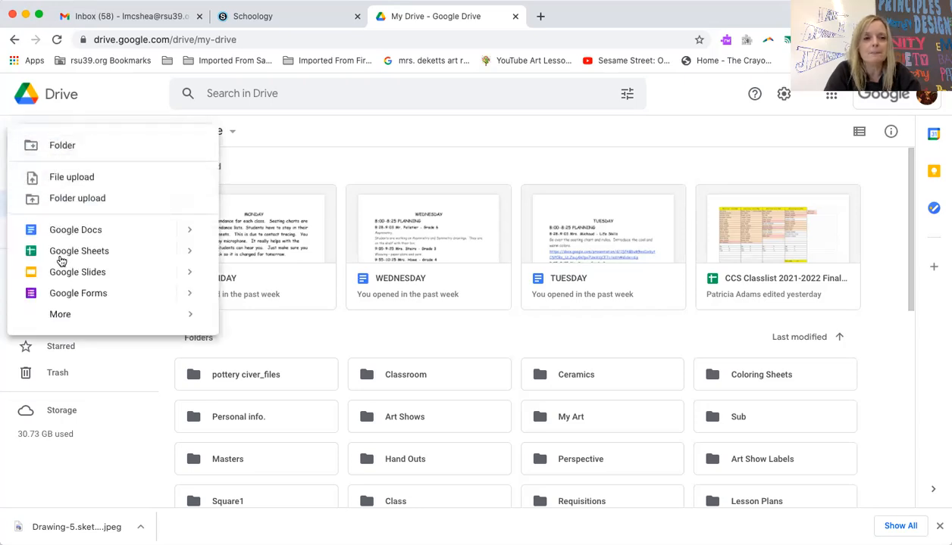
Create a new blank Google Drawings file from Drive's New > More menu
mouse_move(64, 316)
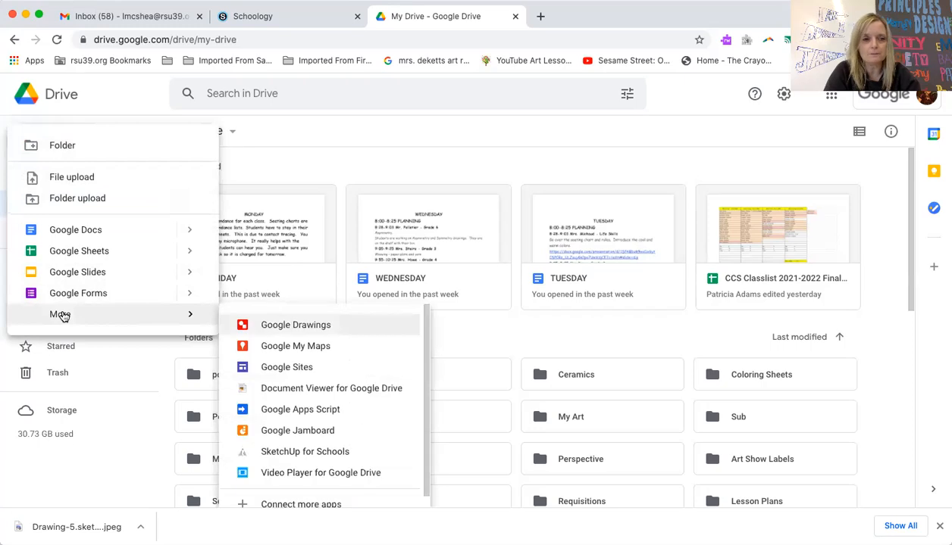
left_click(280, 326)
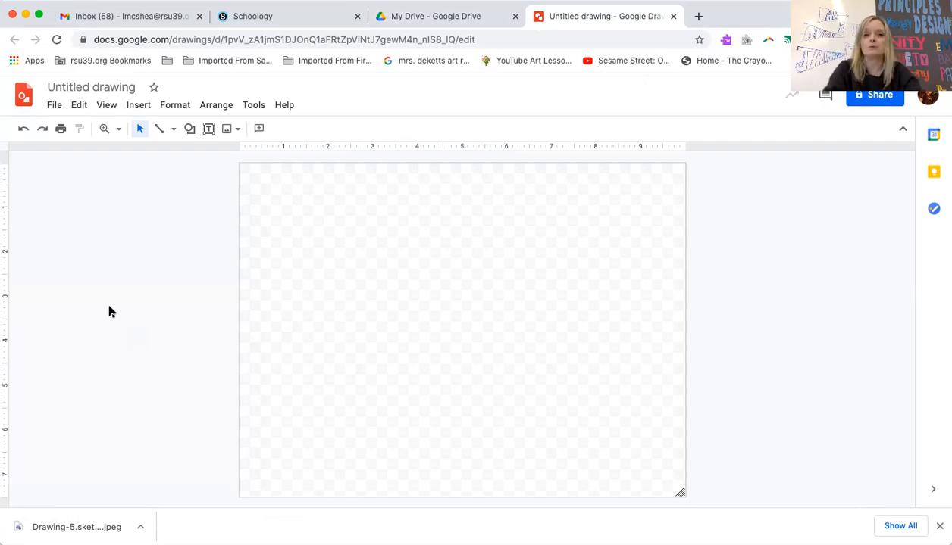
left_click(135, 109)
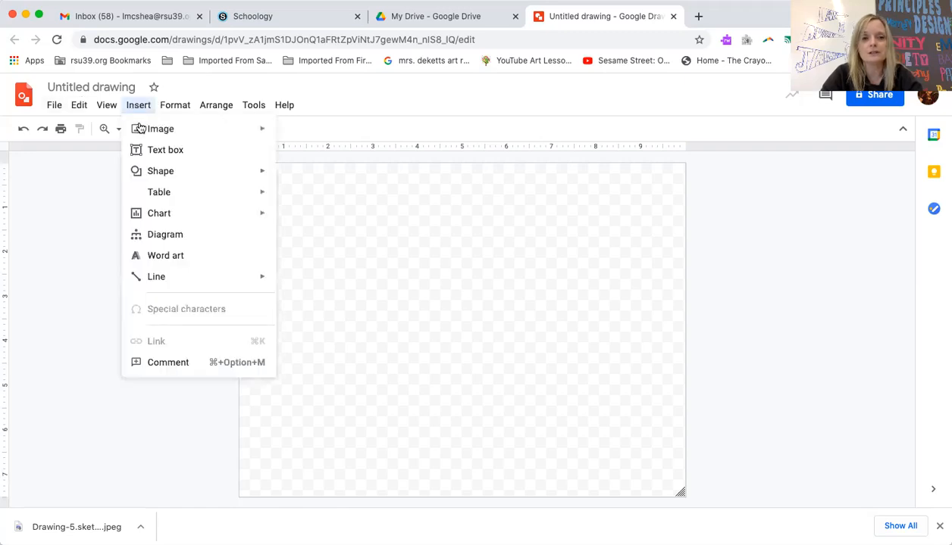
Insert a transparent-background sunflower image found by a web search for 'flower tra'
mouse_move(138, 128)
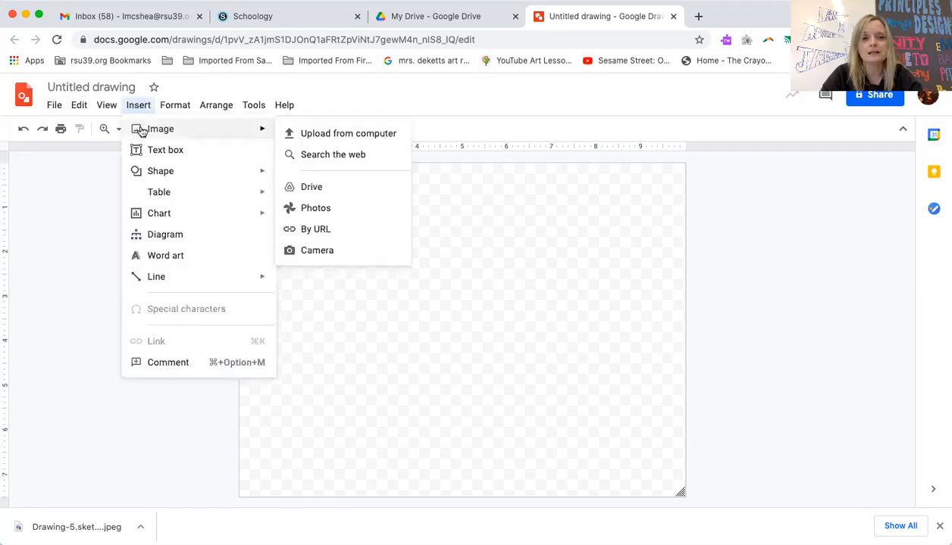
left_click(310, 153)
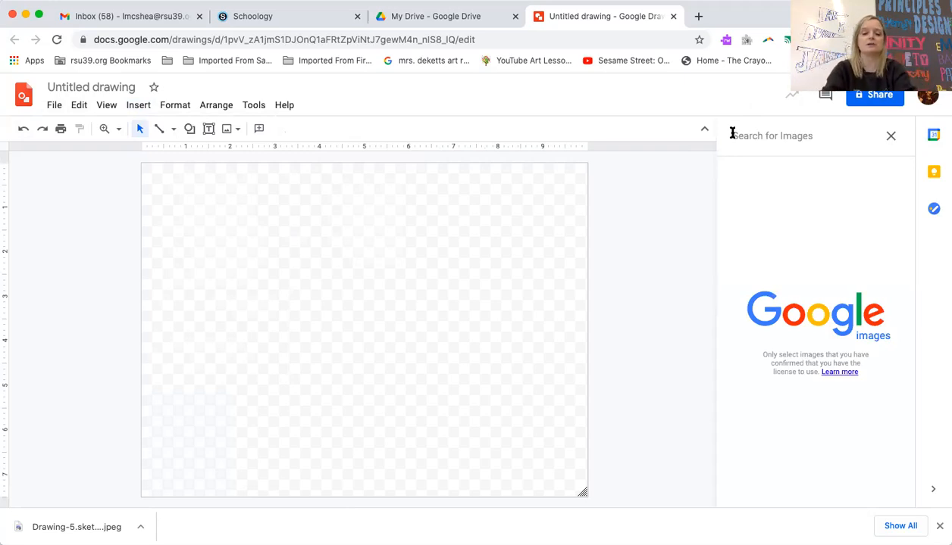
type("fl")
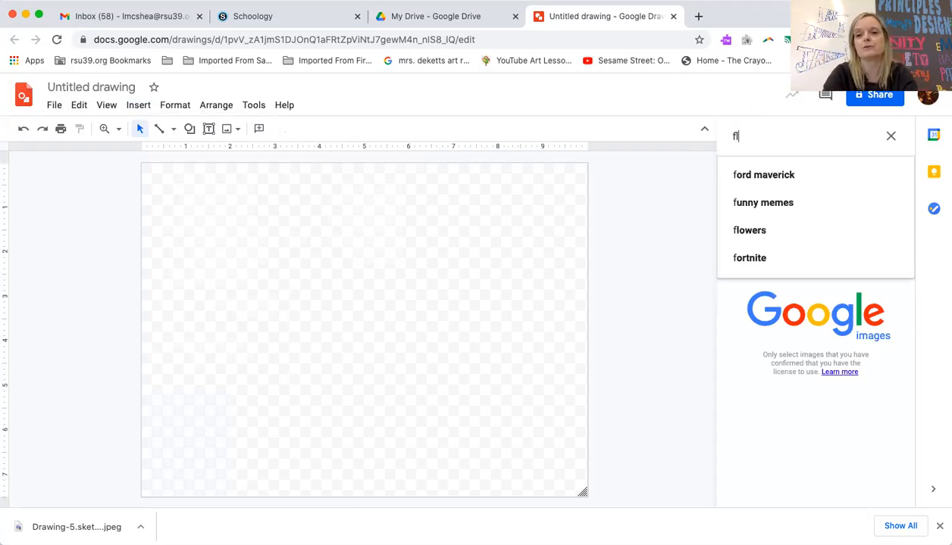
type("ower transp")
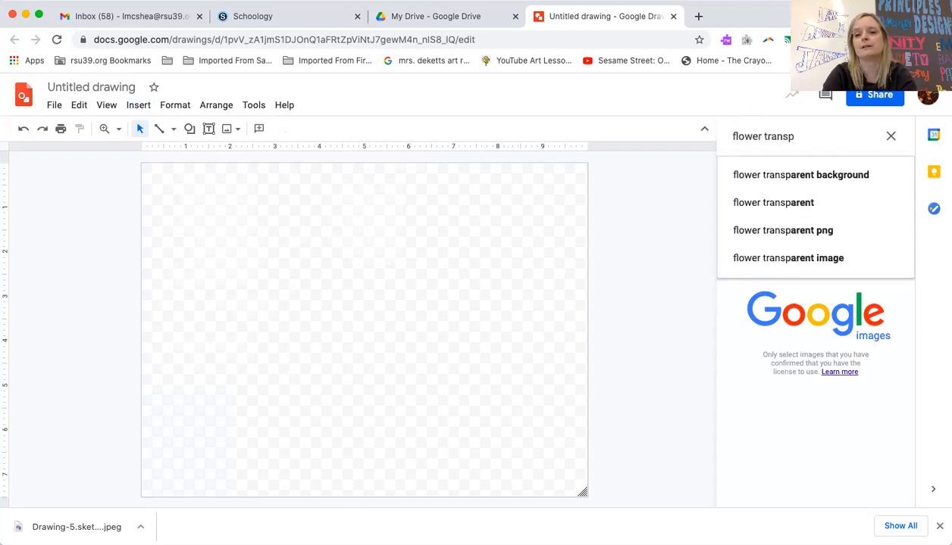
left_click(803, 176)
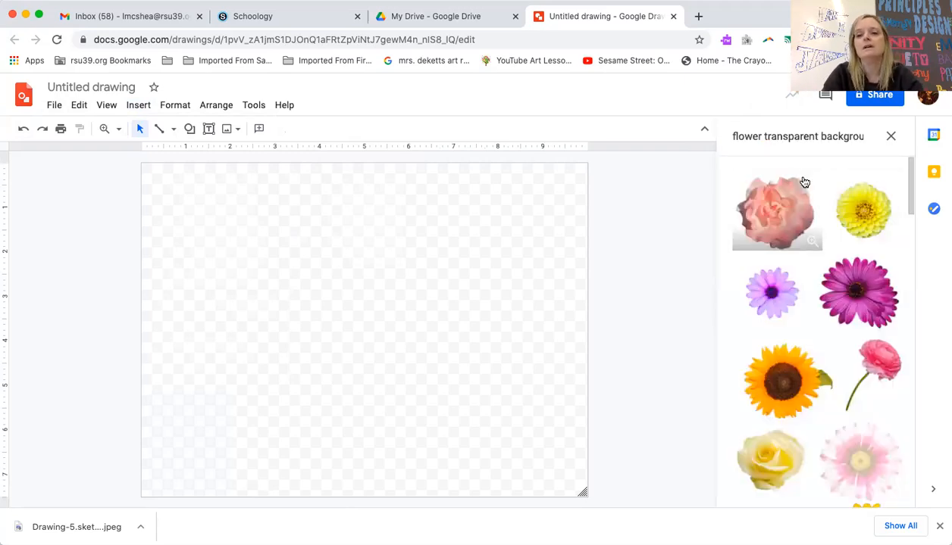
left_click(792, 380)
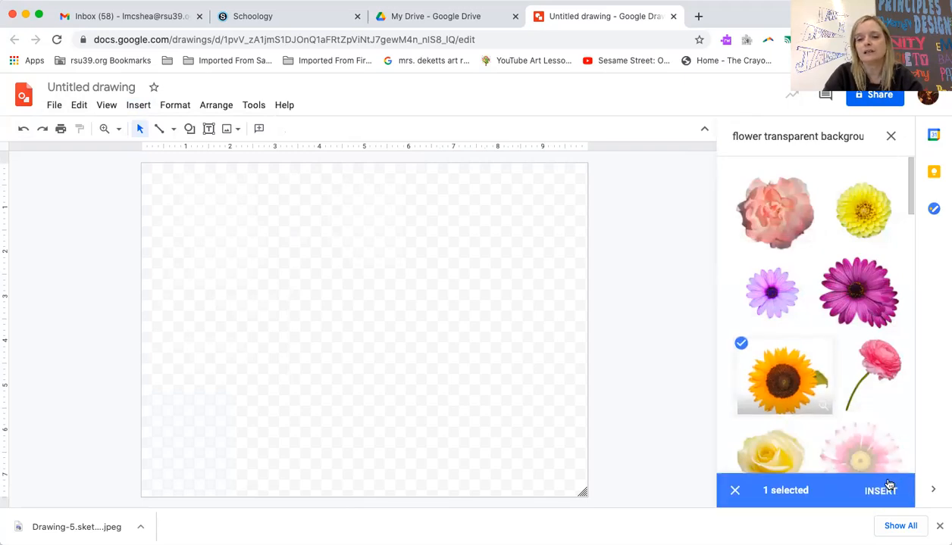
left_click(881, 493)
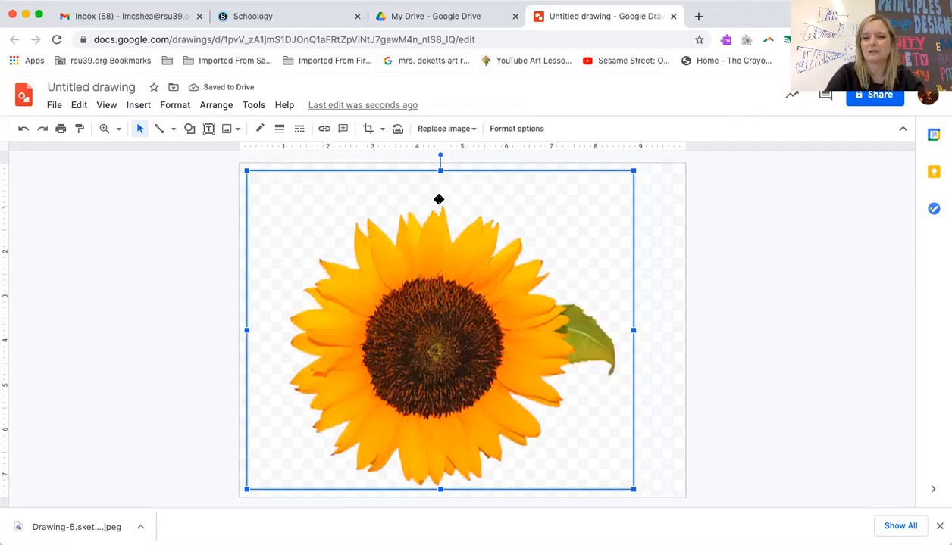
Crop the empty space off the sunflower's top, left and right, then nudge it lower right
double_click(434, 235)
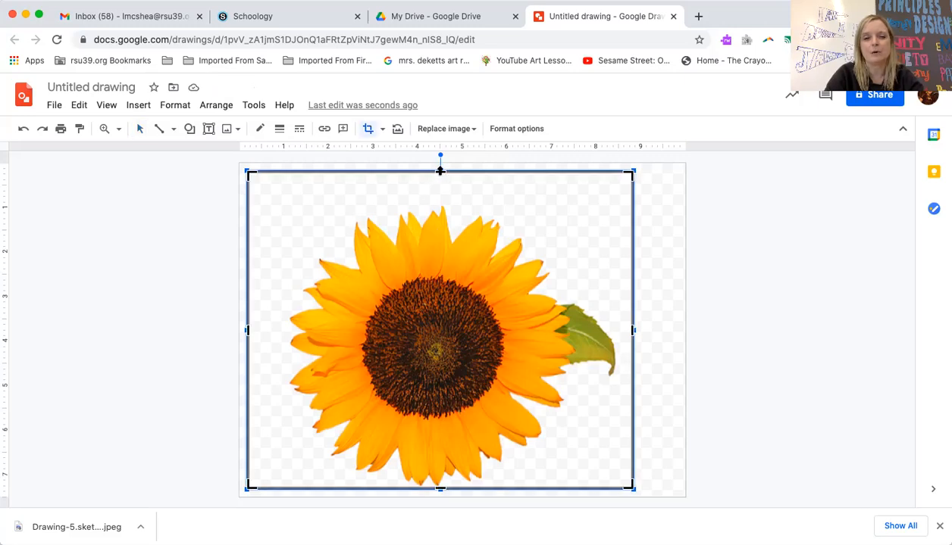
left_click_drag(438, 176, 438, 203)
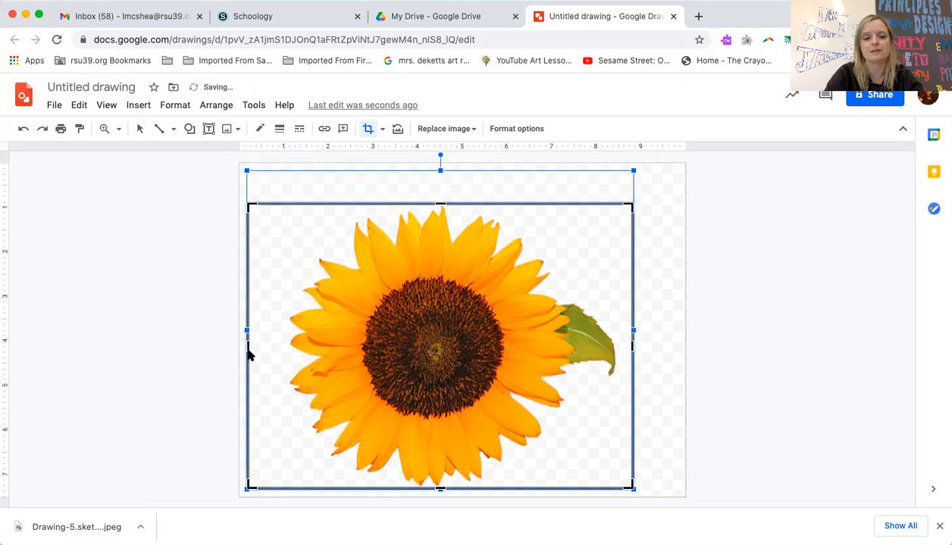
left_click_drag(247, 346, 289, 346)
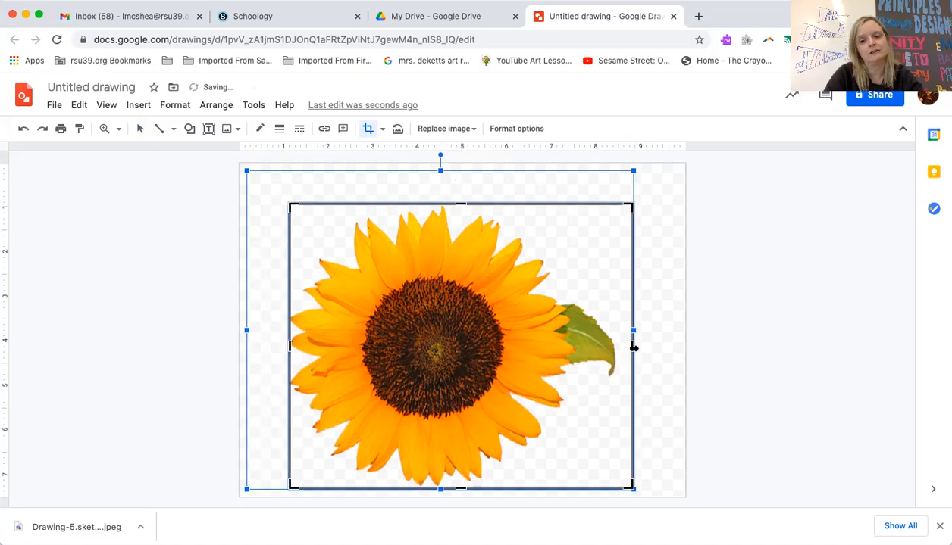
left_click_drag(633, 346, 615, 350)
key("Return")
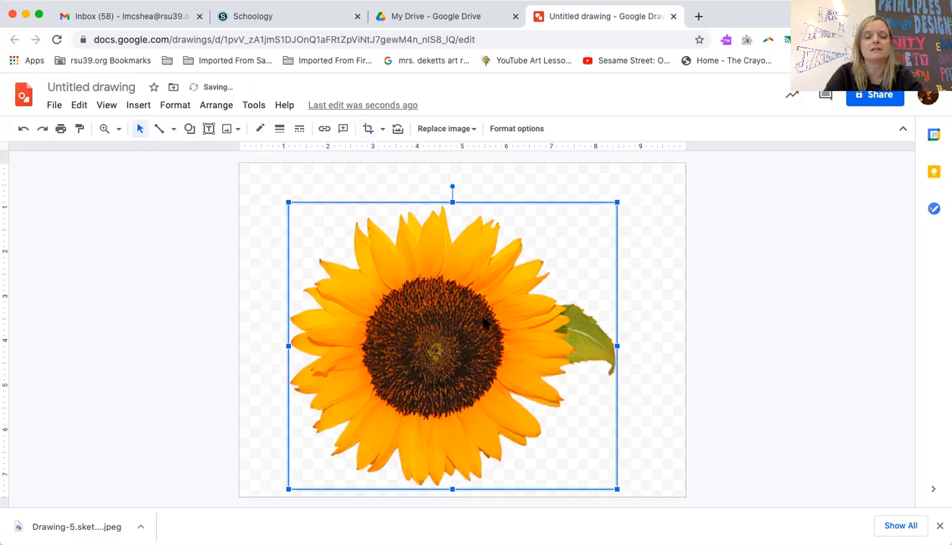
mouse_move(493, 320)
left_mouse_down()
mouse_move(514, 322)
mouse_move(501, 325)
left_mouse_up()
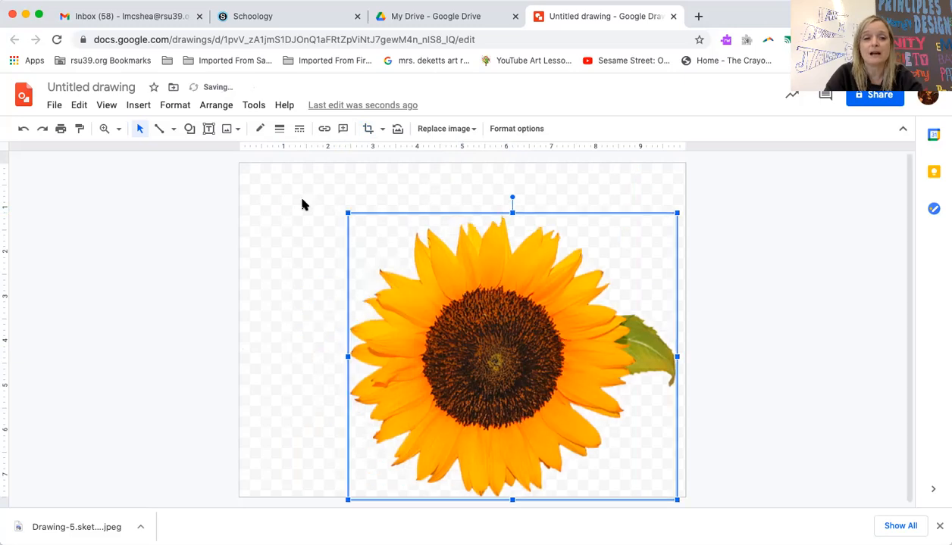
Trace an upper-left sunflower petal as a closed polyline from tip to base and back
left_click(173, 130)
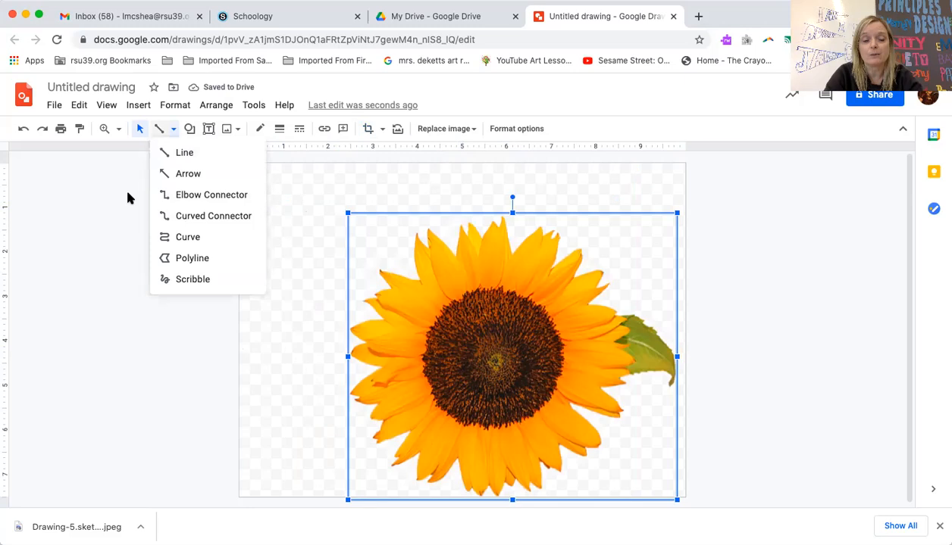
left_click(146, 168)
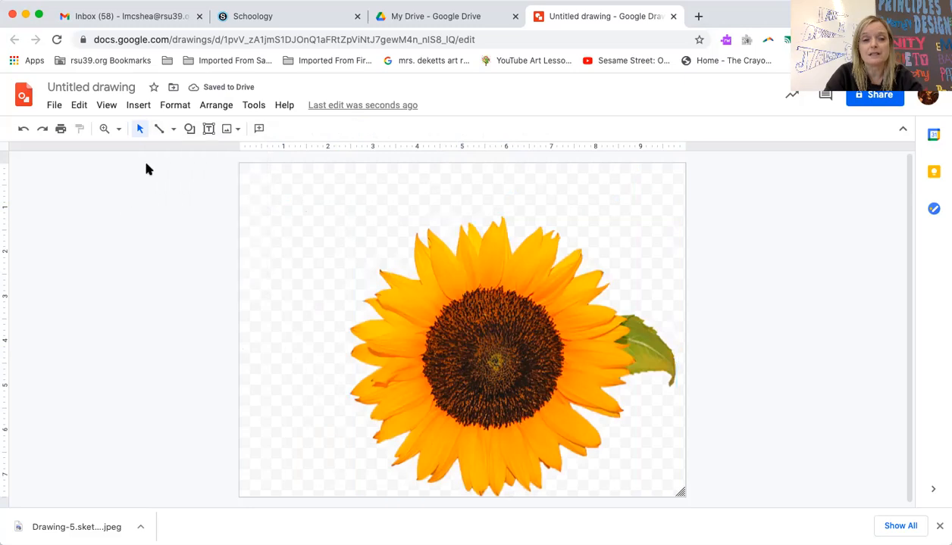
left_click(175, 131)
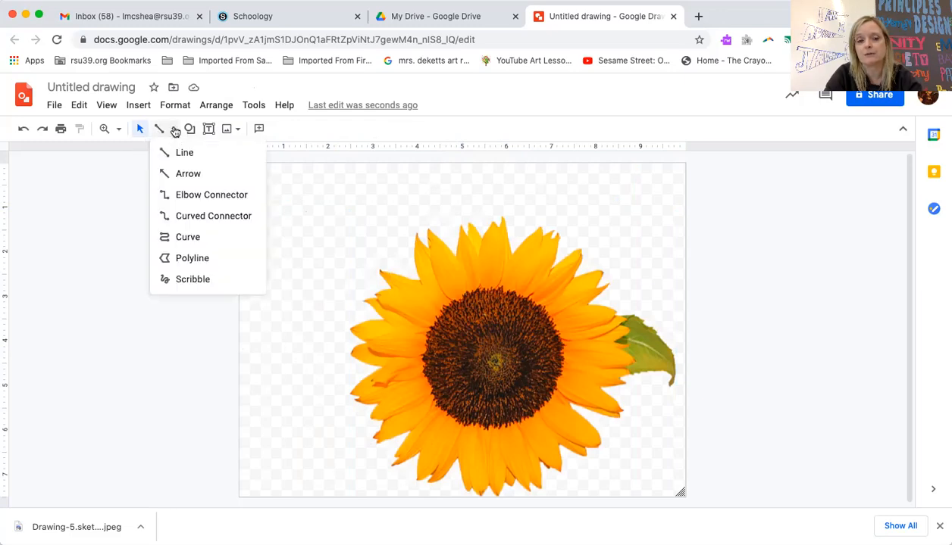
left_click(182, 260)
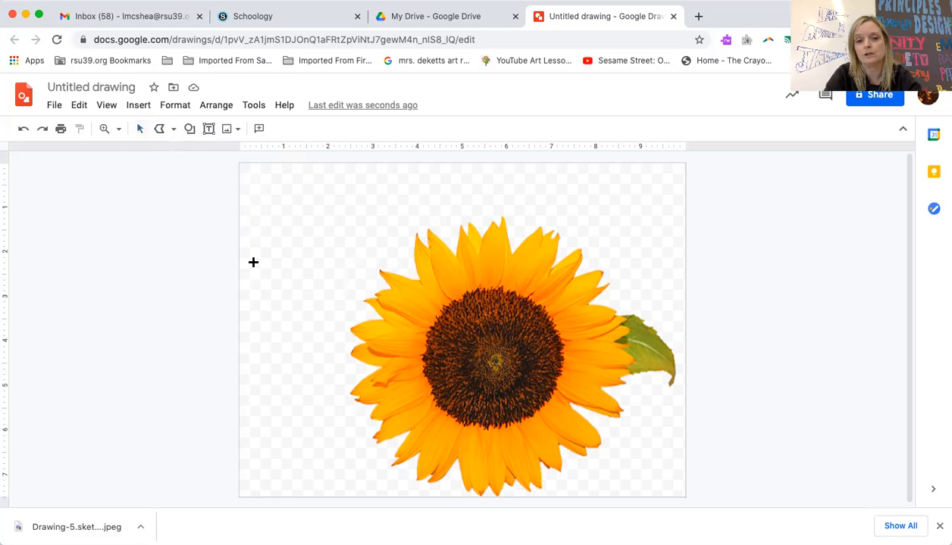
left_click(427, 230)
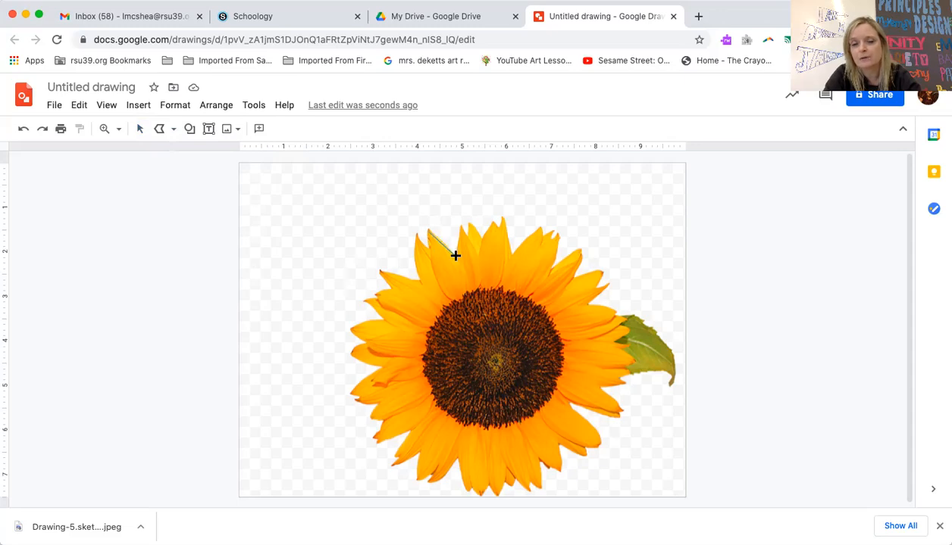
left_click(456, 257)
left_click(470, 288)
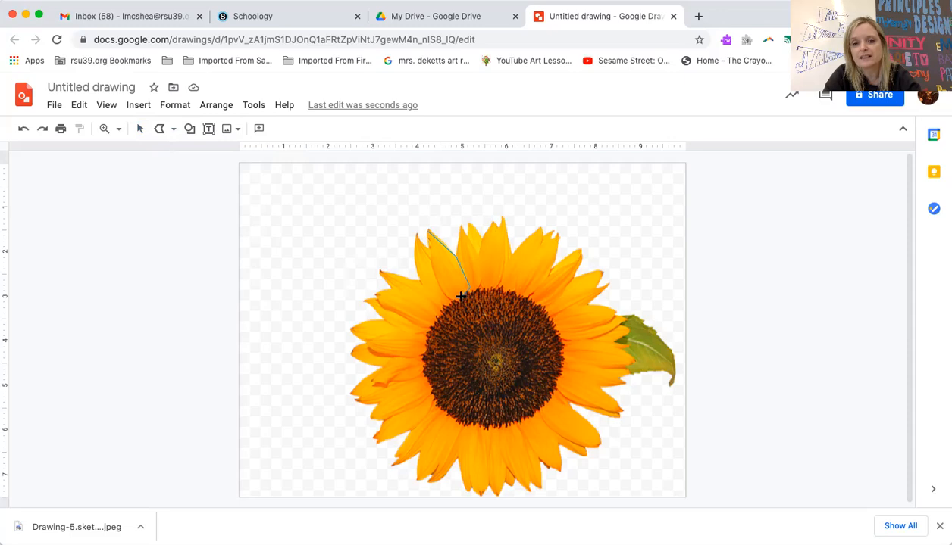
left_click(450, 300)
left_click(436, 286)
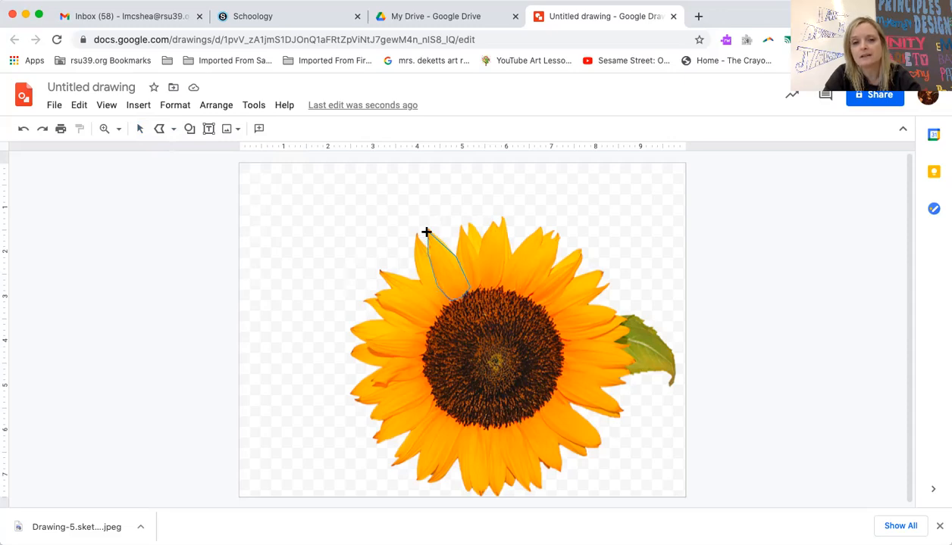
left_click(427, 230)
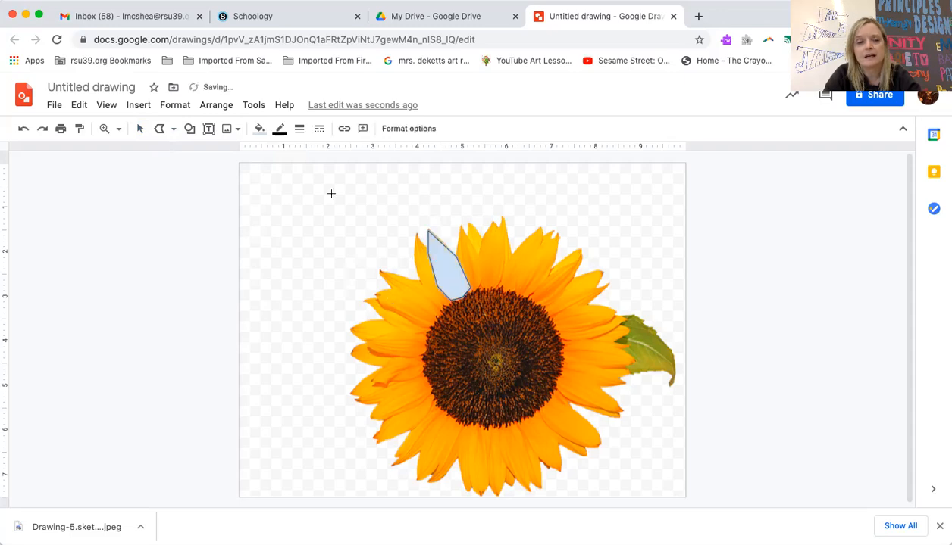
Fill the traced petal yellow and remove its dark outline
left_click(259, 129)
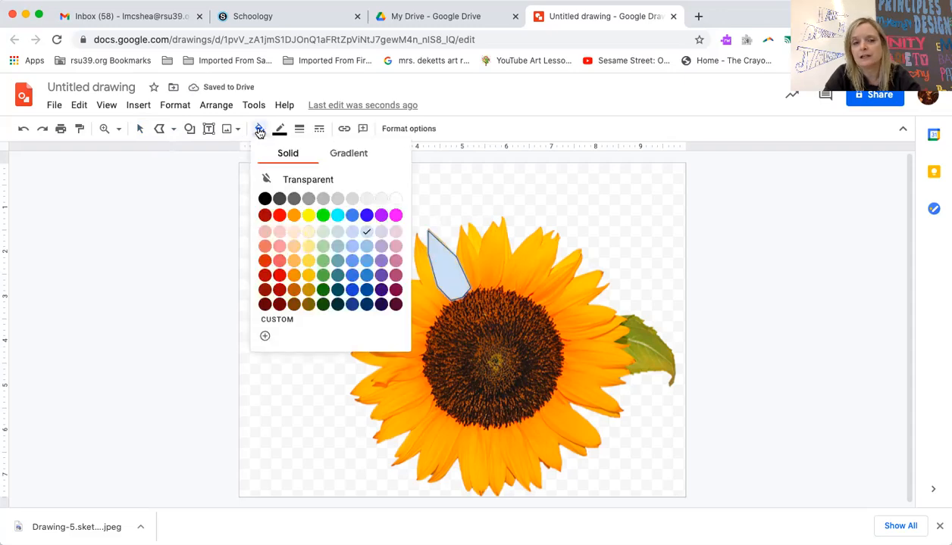
left_click(308, 215)
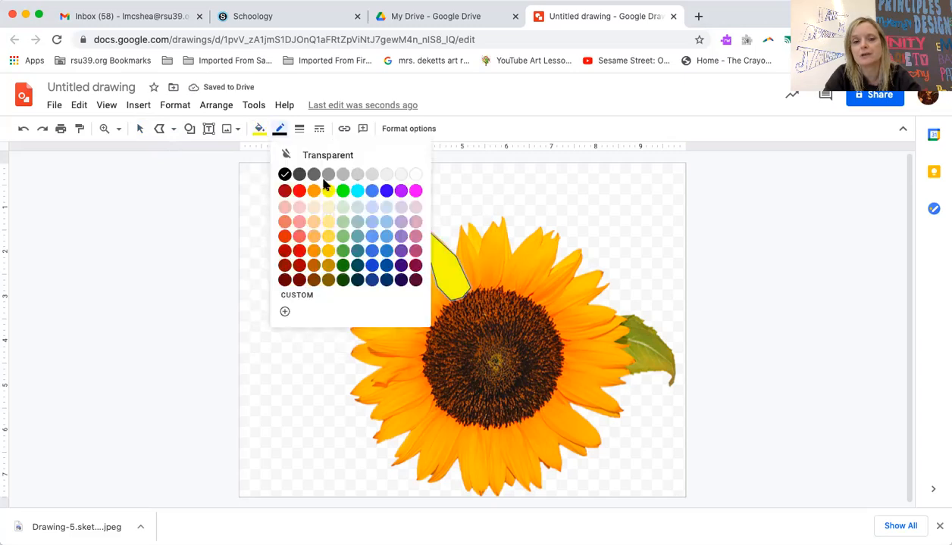
left_click(328, 154)
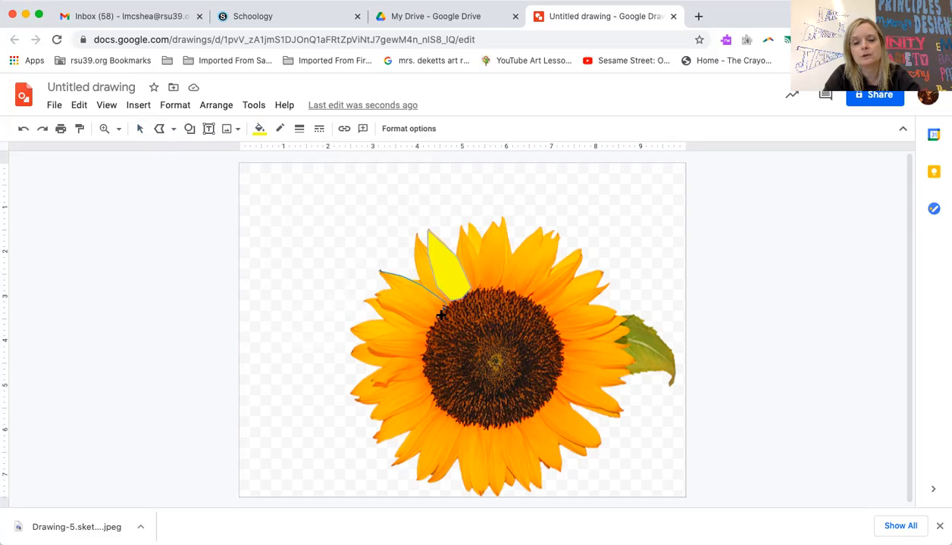
double_click(420, 307)
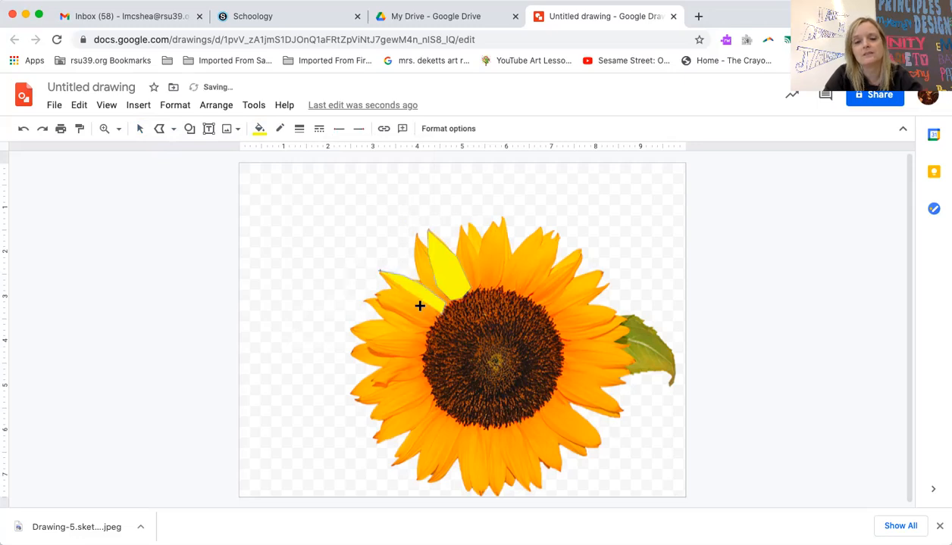
Delete the bad attempt, retrace the second petal, and make it yellow with a transparent border
key("BackSpace")
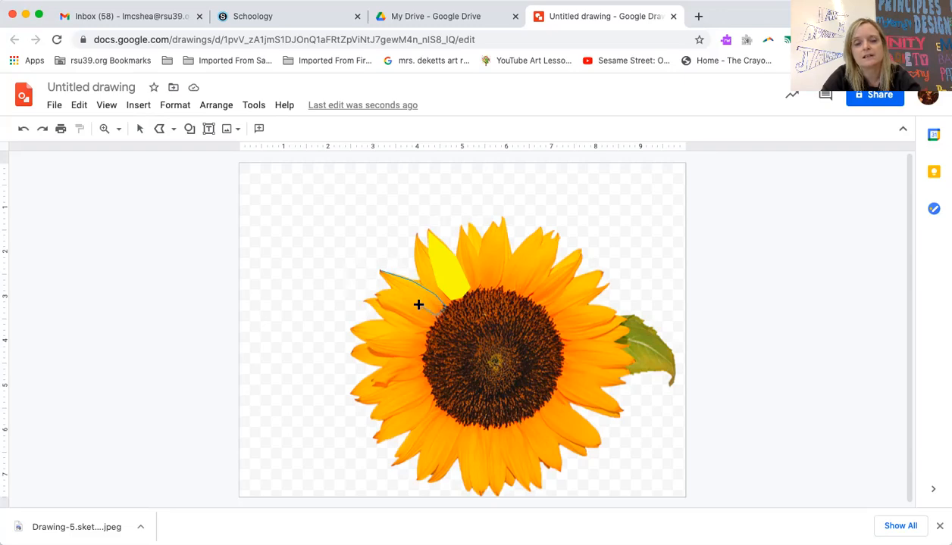
left_click(380, 273)
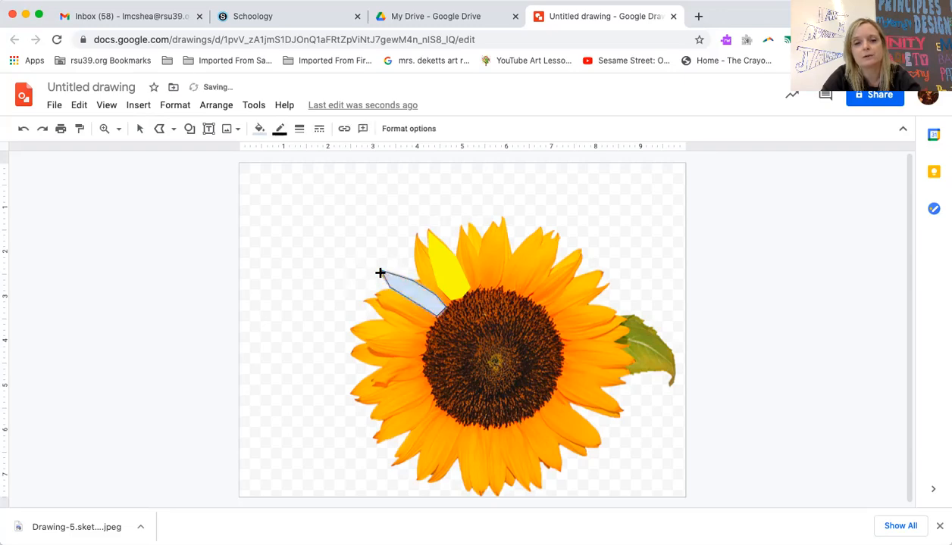
left_click(260, 130)
left_click(308, 214)
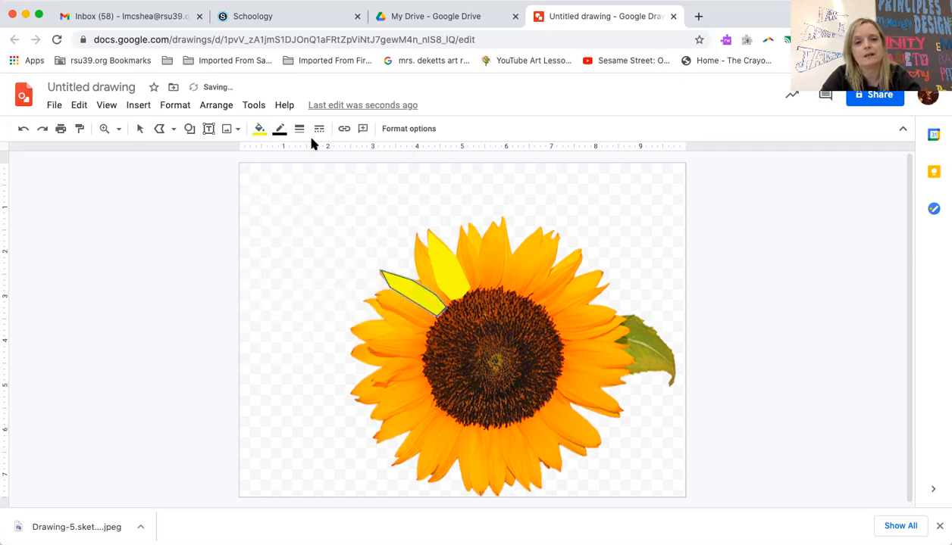
left_click(279, 131)
left_click(311, 157)
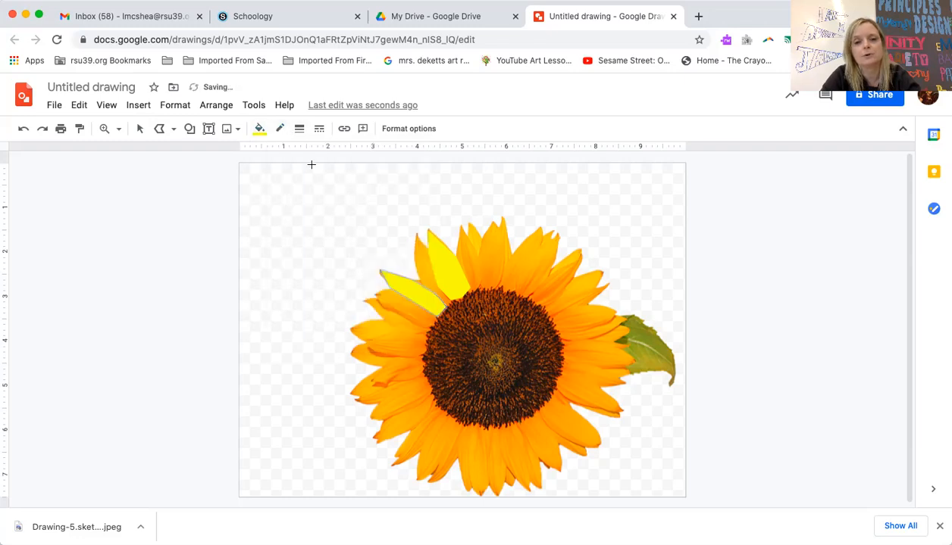
Draw an oval circle in the canvas's top-left corner
left_click(191, 130)
mouse_move(223, 155)
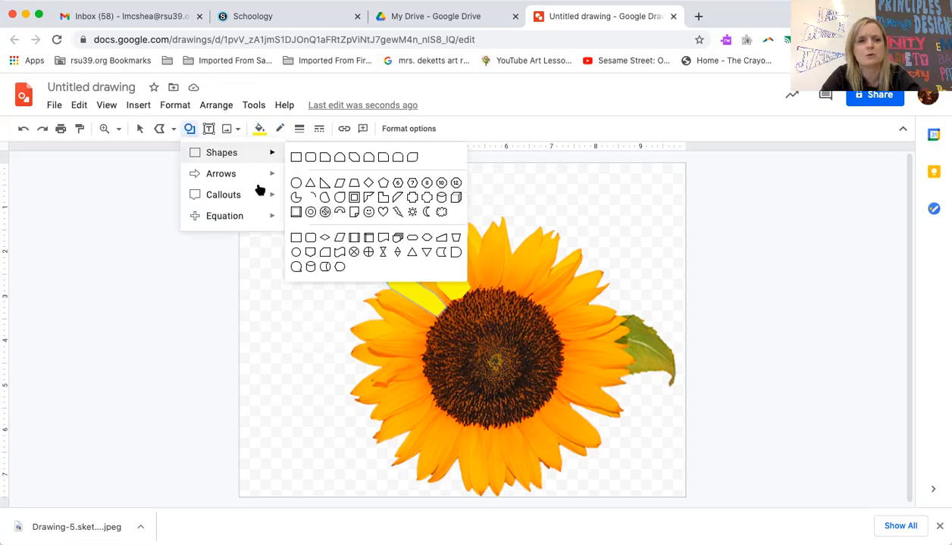
mouse_move(250, 185)
mouse_move(249, 203)
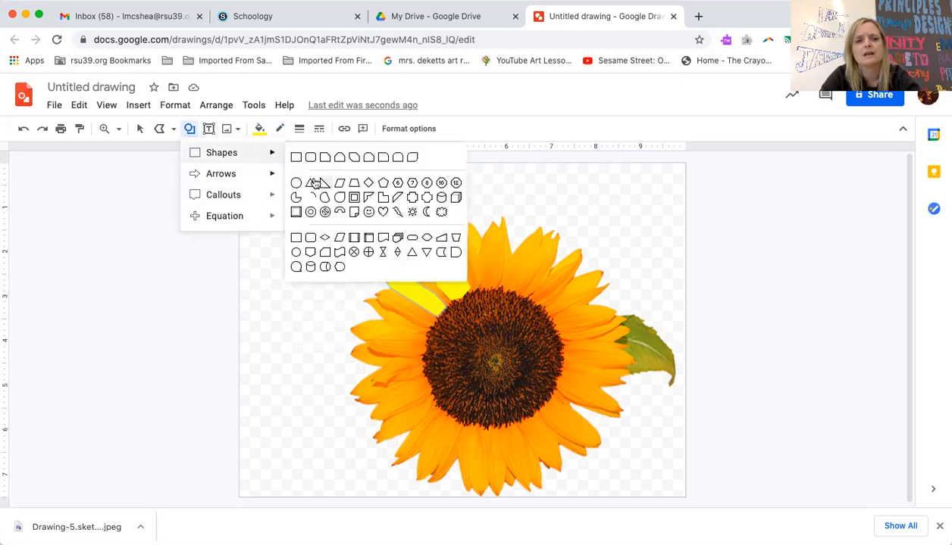
left_click(296, 184)
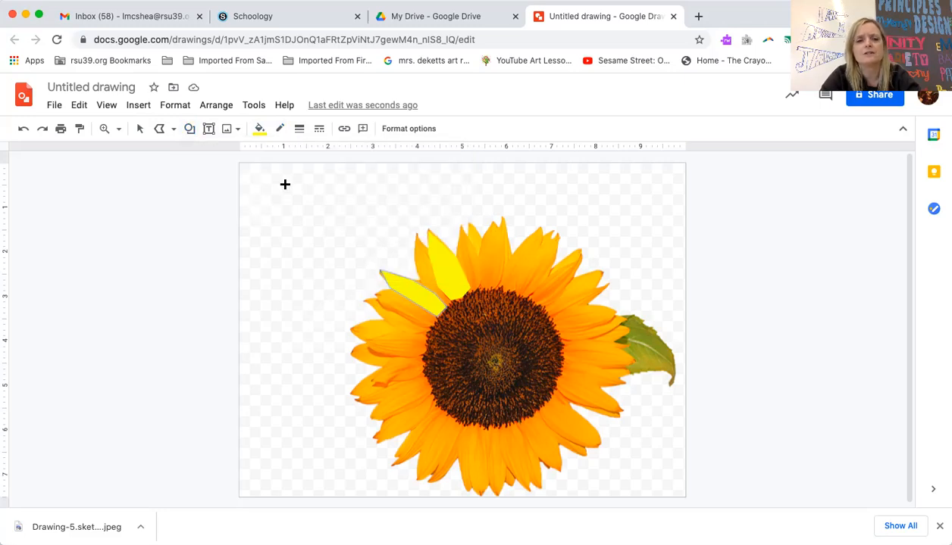
left_click_drag(251, 170, 378, 290)
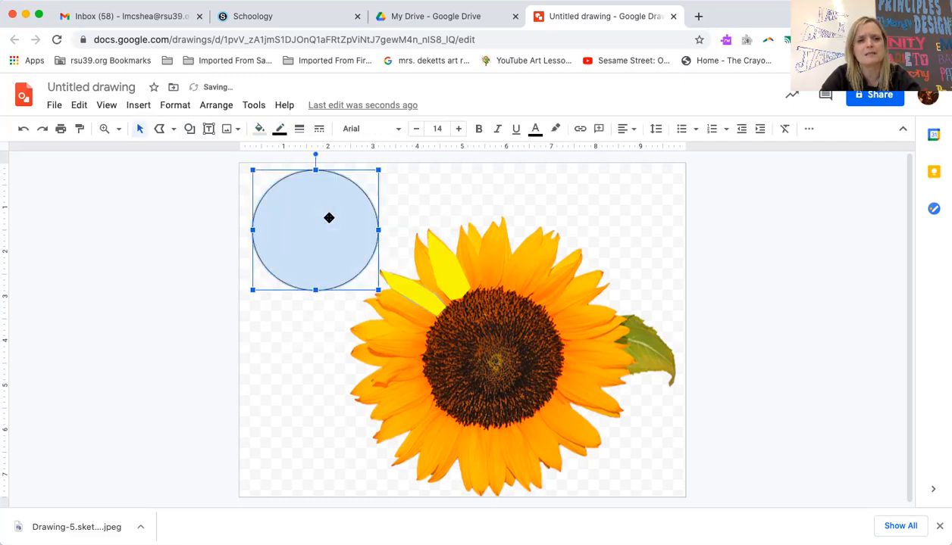
left_click(259, 131)
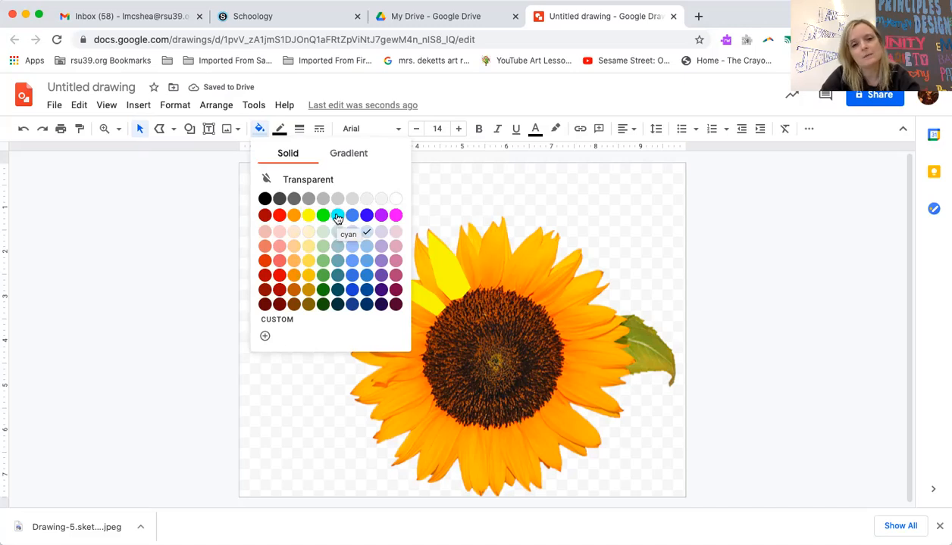
Give the circle a cyan fill and a 24px dark teal border, then deselect it
left_click(337, 217)
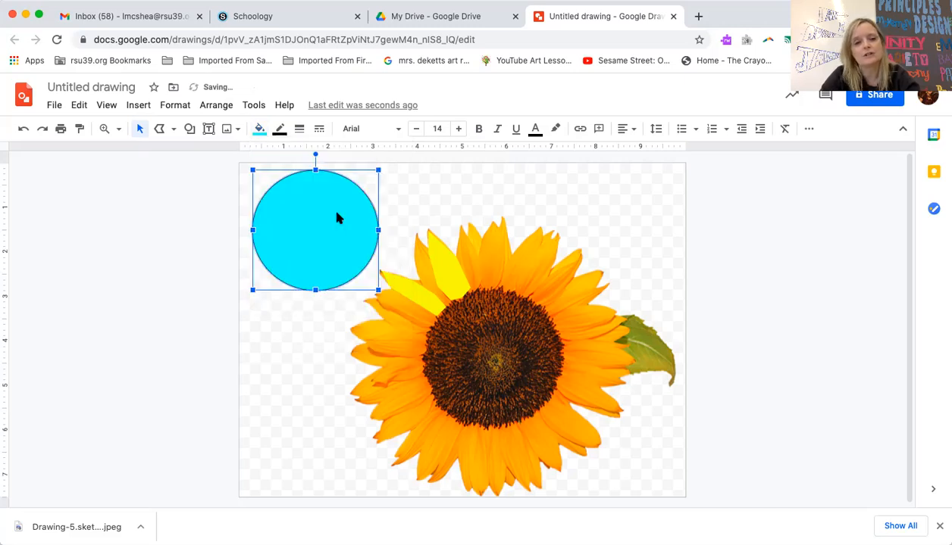
left_click(280, 133)
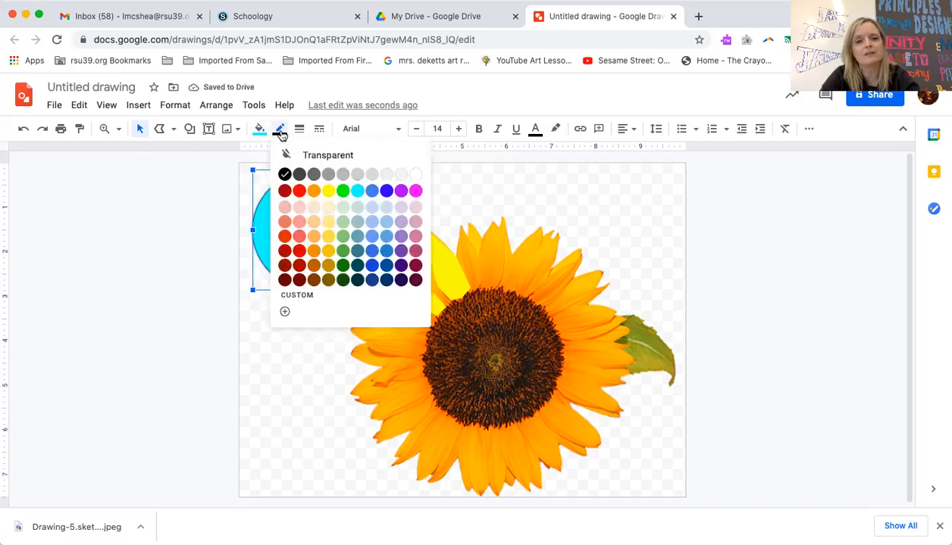
left_click(360, 268)
left_click(300, 130)
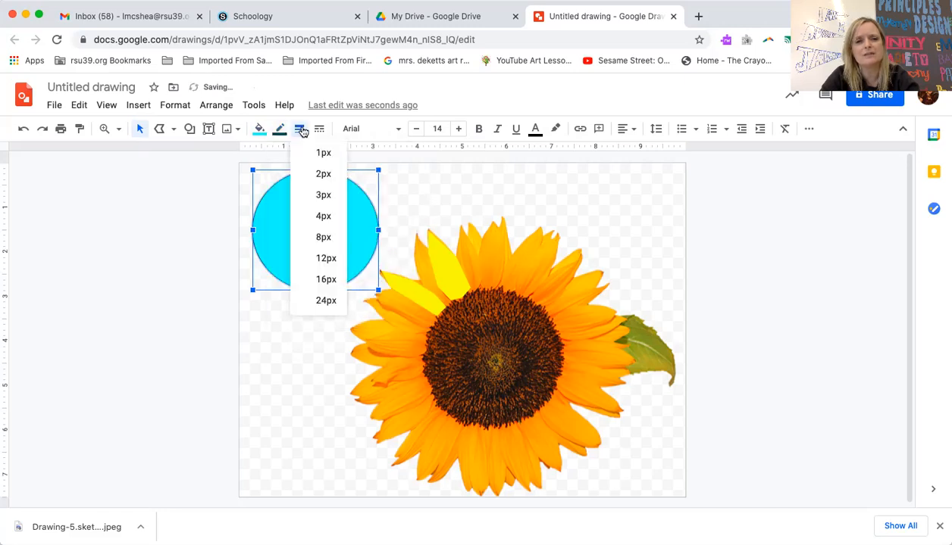
left_click(325, 299)
left_click(539, 213)
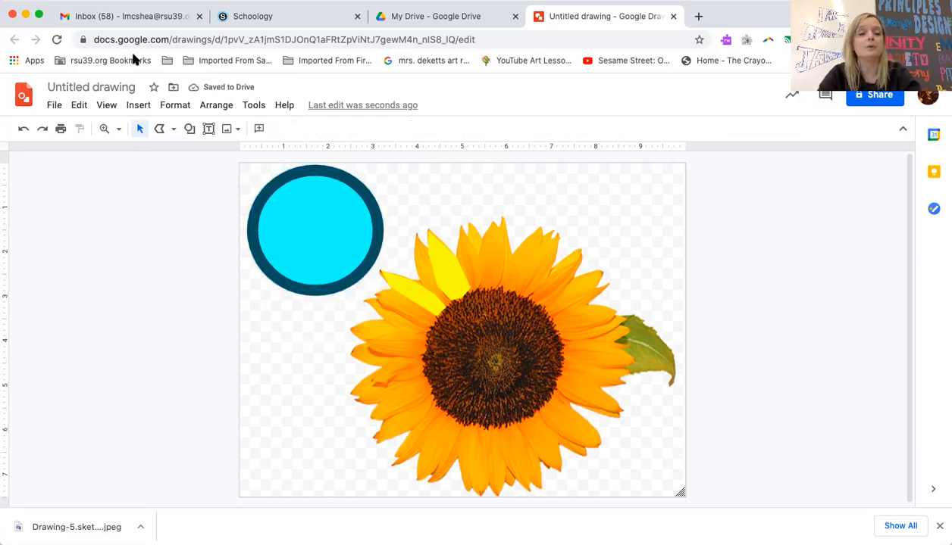
Rename the drawing to 'My Drawing' when starting to share it
left_click(880, 96)
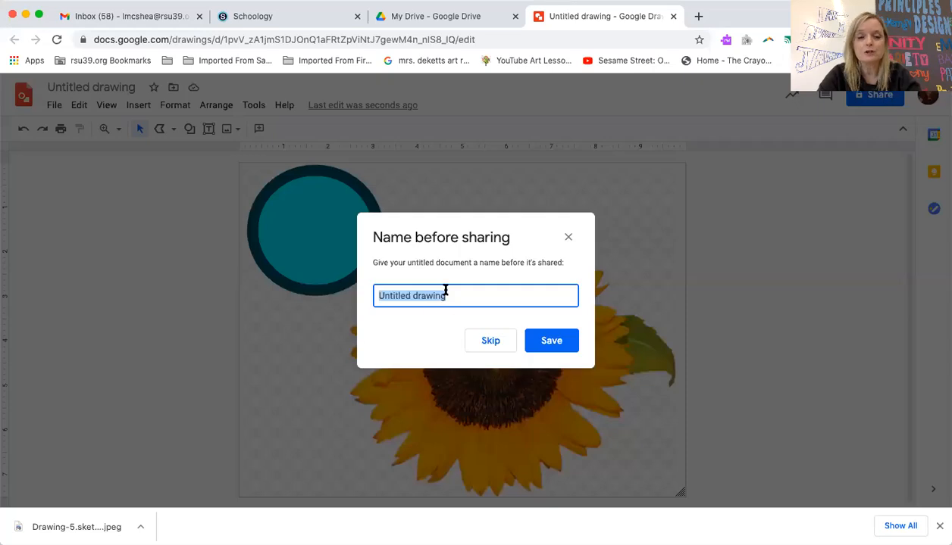
type("My Drawing")
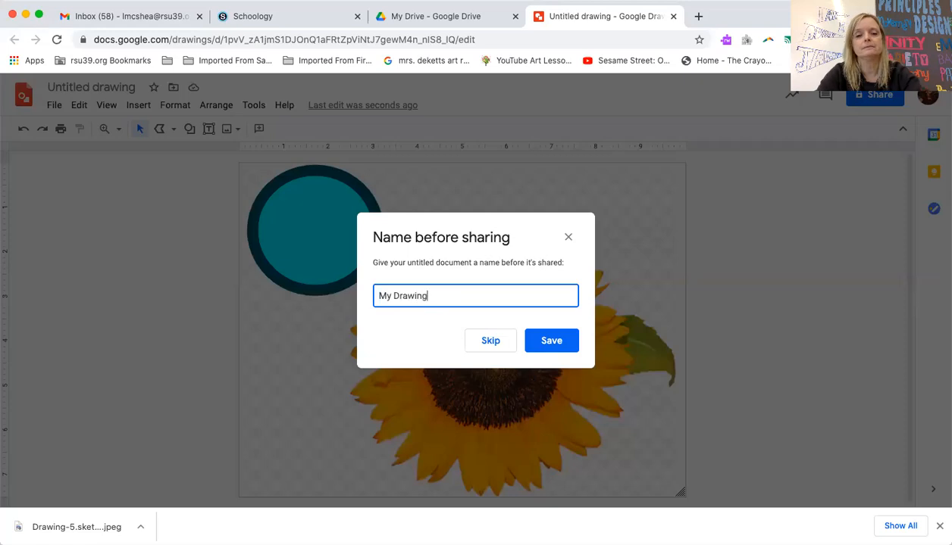
left_click(549, 338)
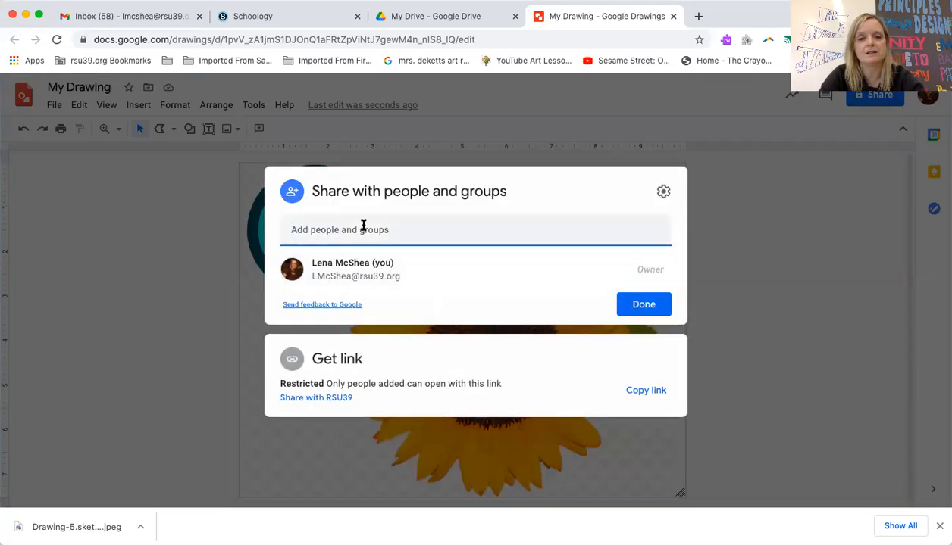
Share the drawing with a chosen contact as an editor and send the invitation
left_click(364, 229)
type("lmc")
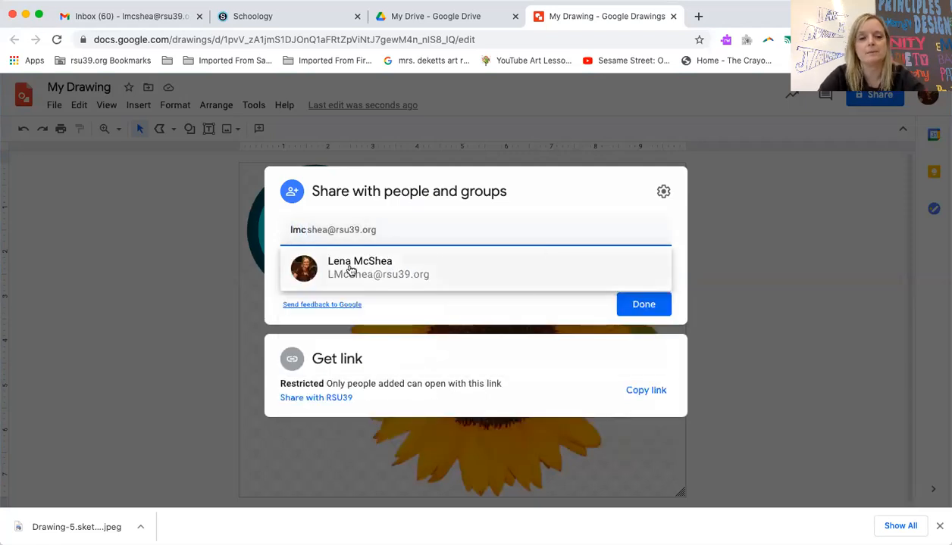
left_click(350, 271)
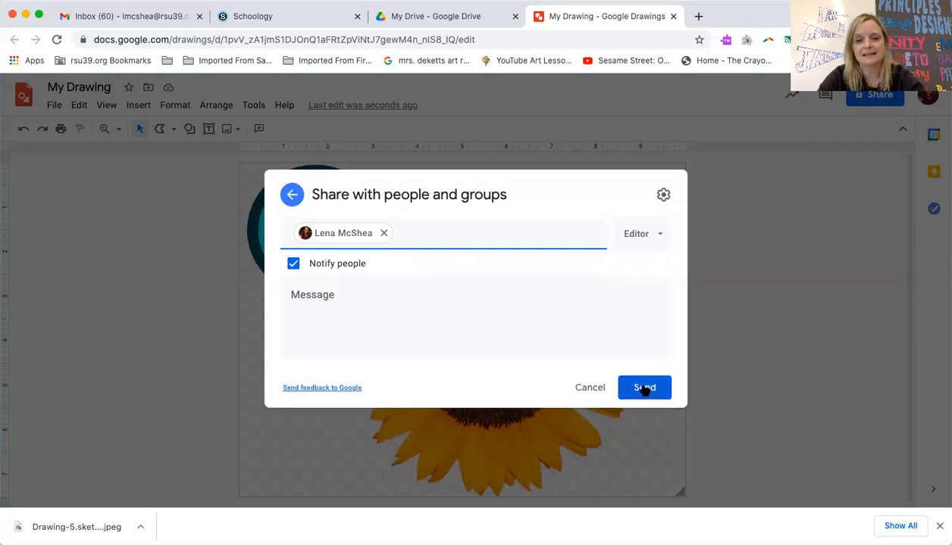
left_click(643, 389)
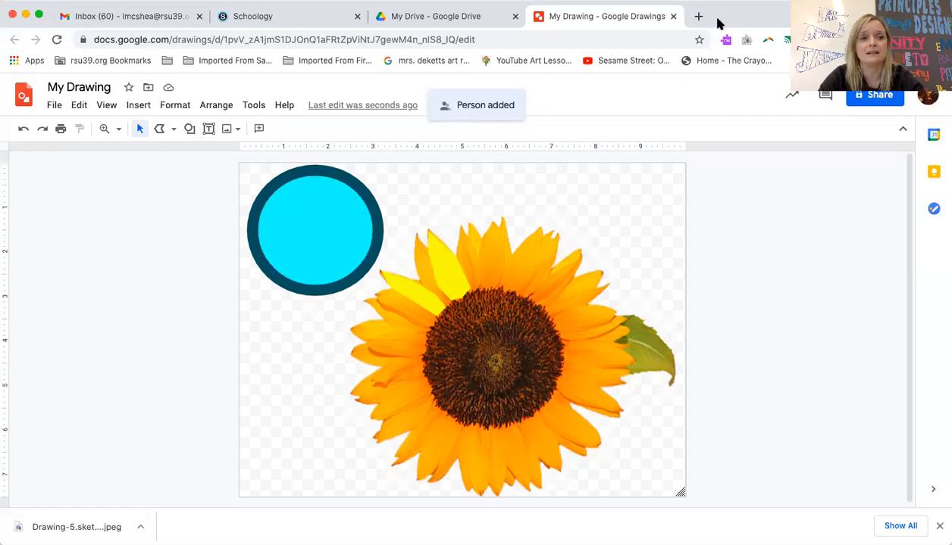
Save the sunflower drawing to disk as the JPEG file My Drawing.jpg
left_click(79, 106)
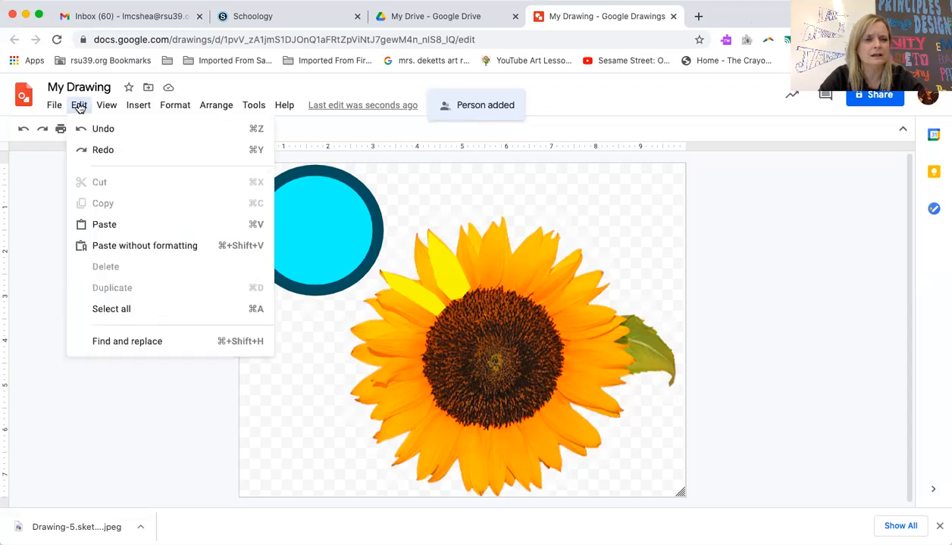
mouse_move(53, 106)
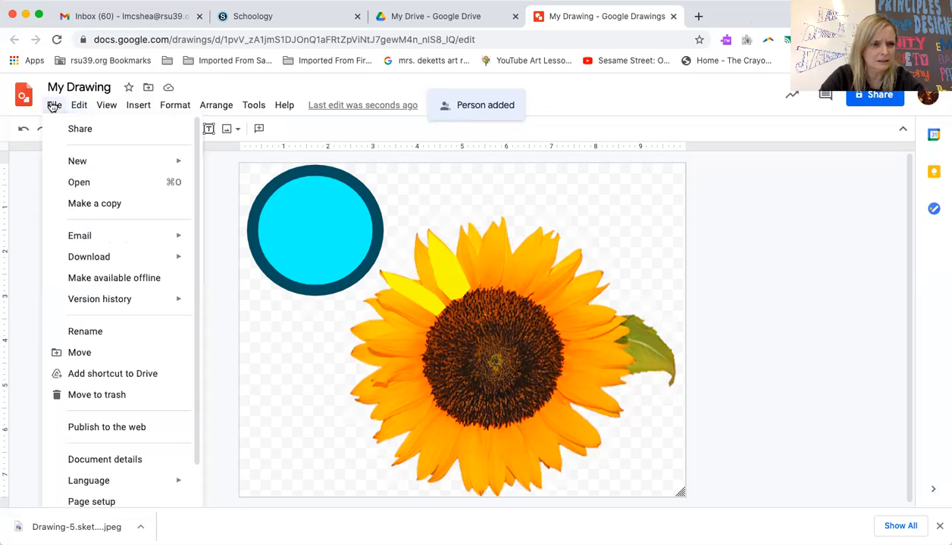
mouse_move(98, 262)
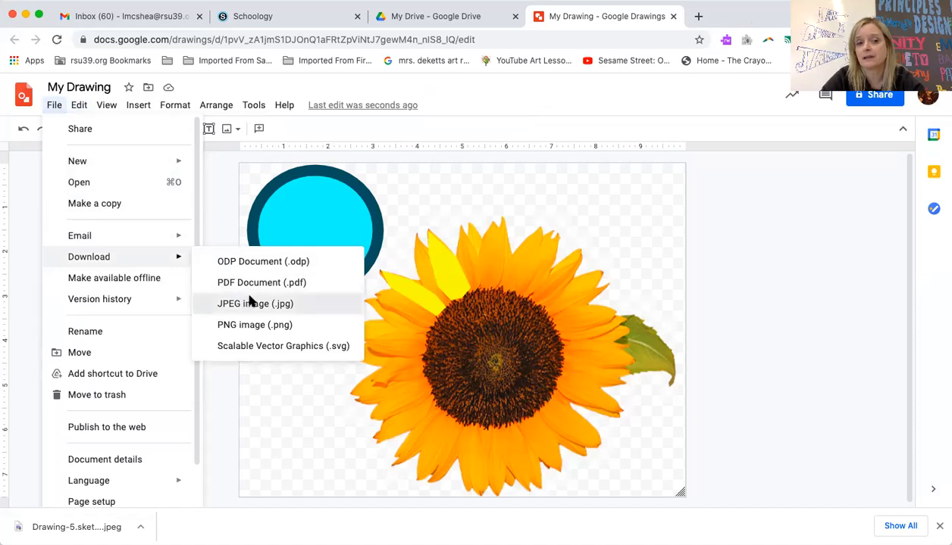
left_click(250, 303)
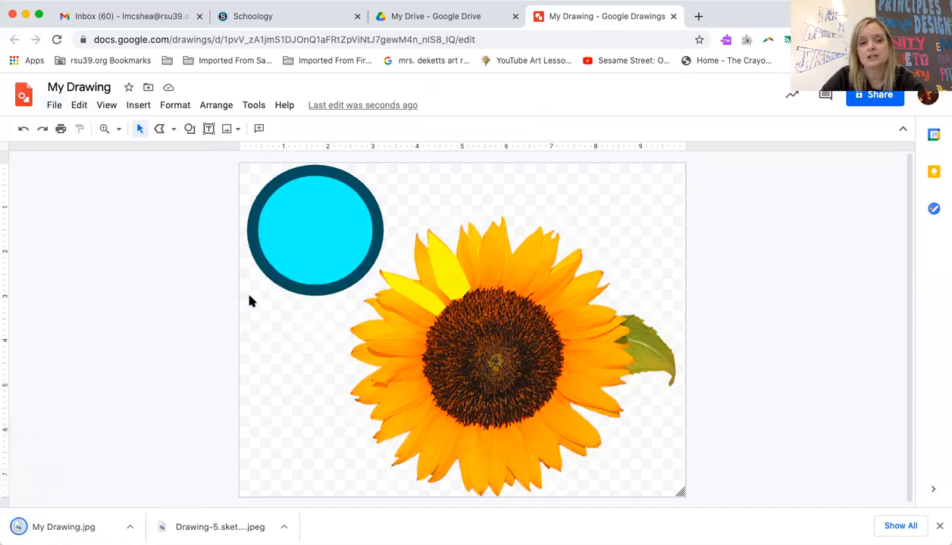